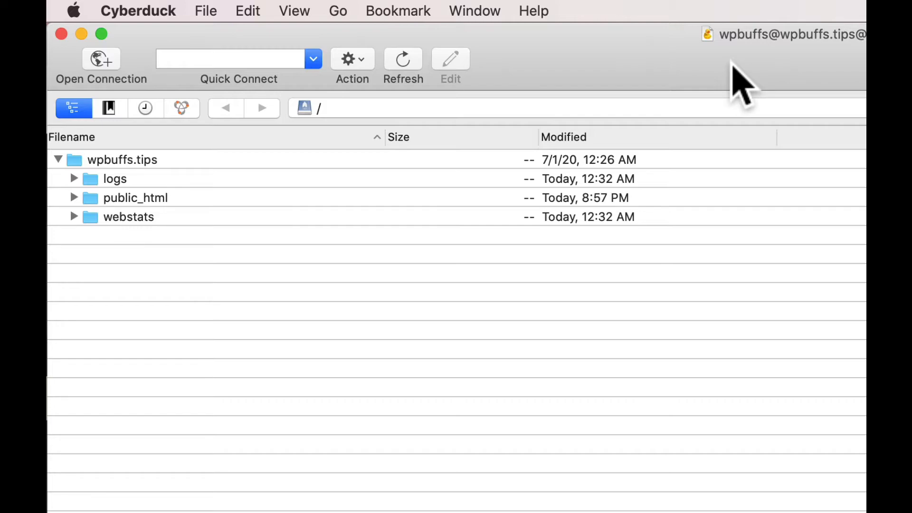
- Delete the .maintenance file from the public_html folder of wpbuffs.tips over FTP
left_click(74, 197)
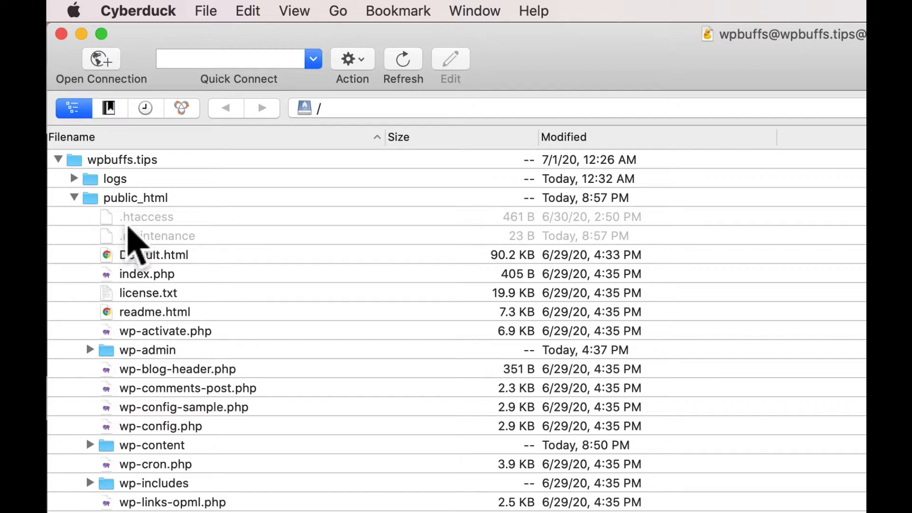
right_click(183, 239)
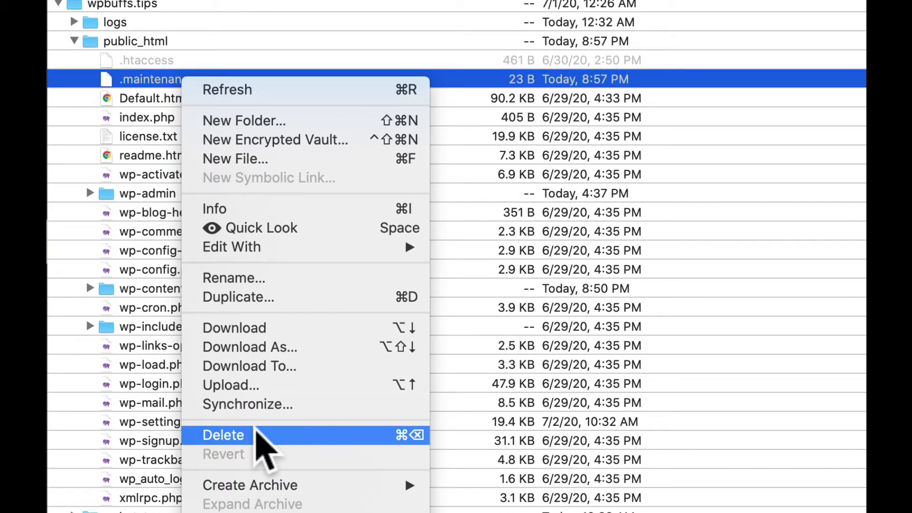
left_click(256, 430)
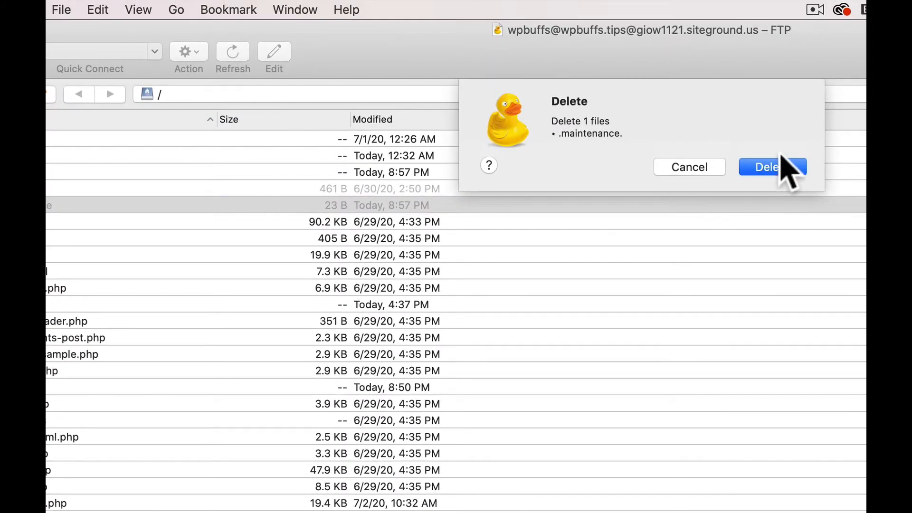
left_click(807, 151)
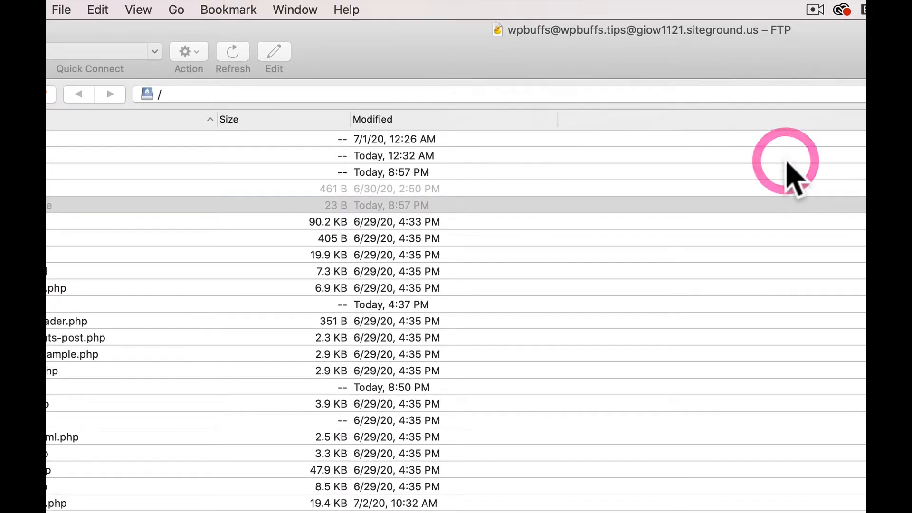
- Switch to SiteGround and open the public_html folder in the File Manager for wpbuffs.tips
left_click(151, 10)
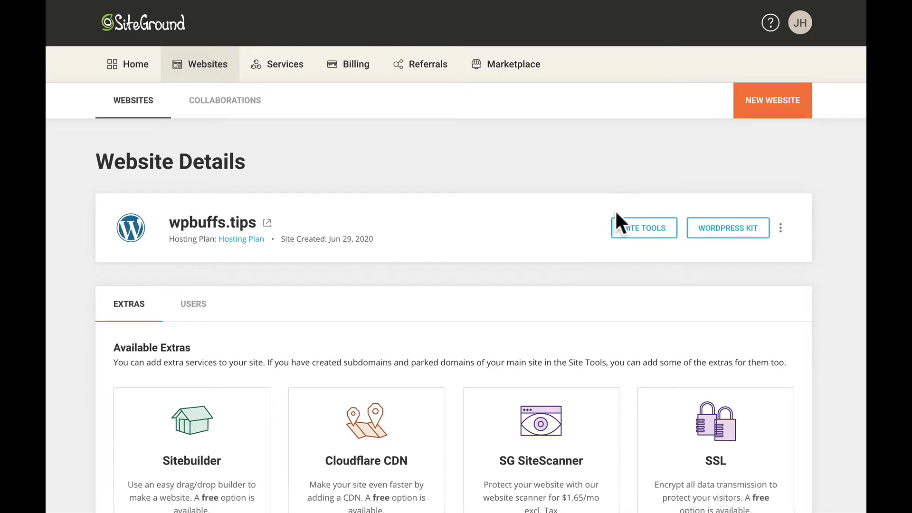
left_click(648, 231)
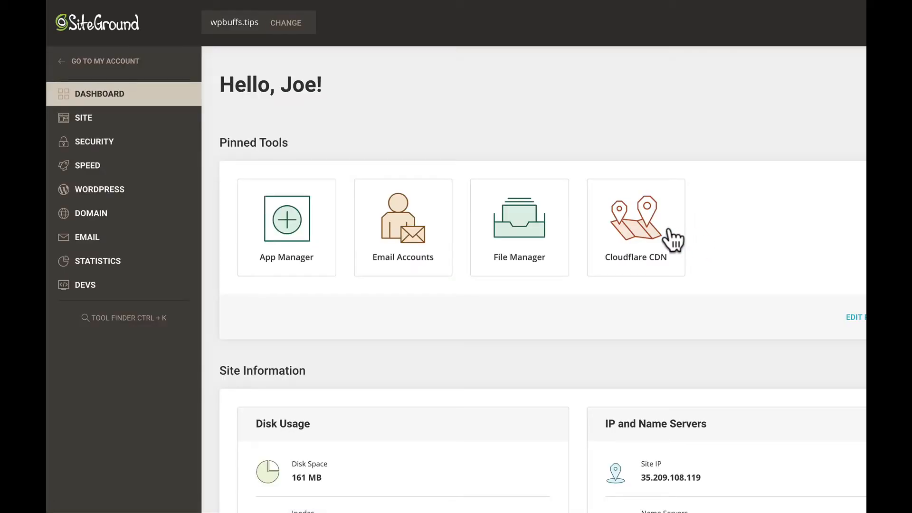
left_click(522, 224)
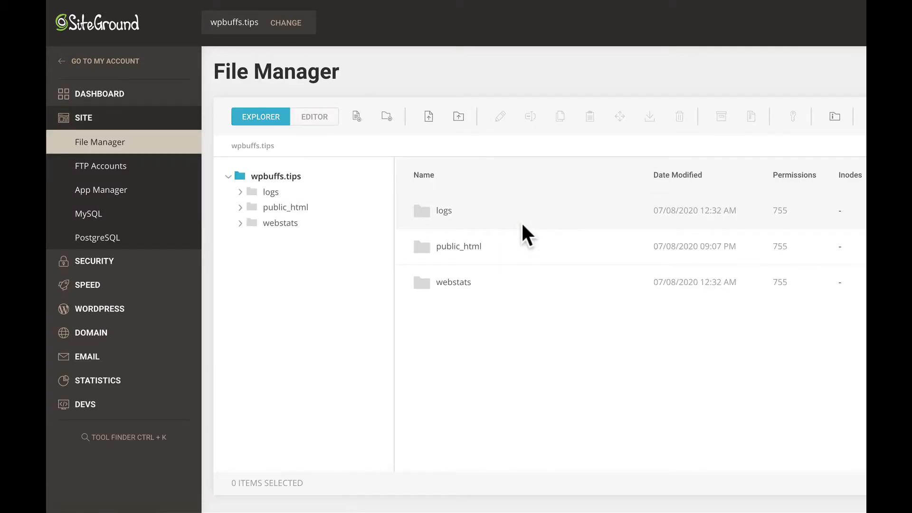
double_click(448, 249)
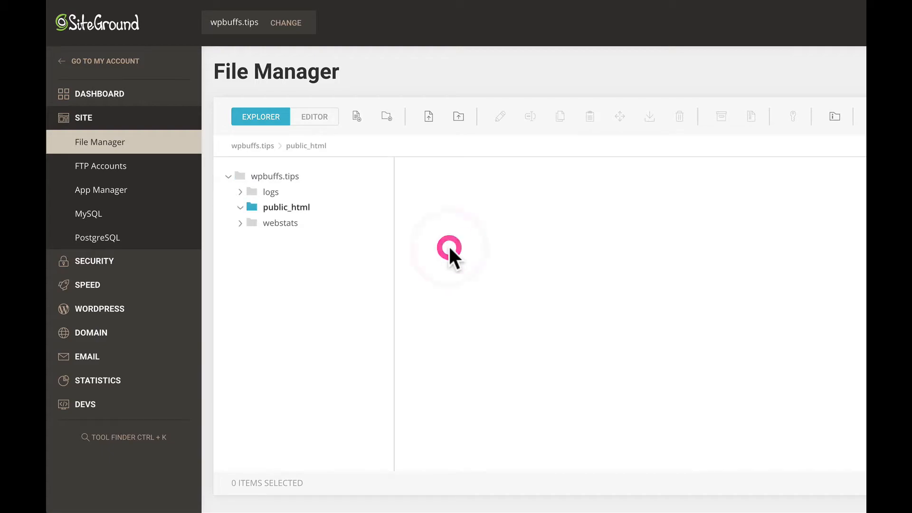
- Delete the .maintenance file from public_html and confirm the deletion
scroll(525, 301, "down", 1)
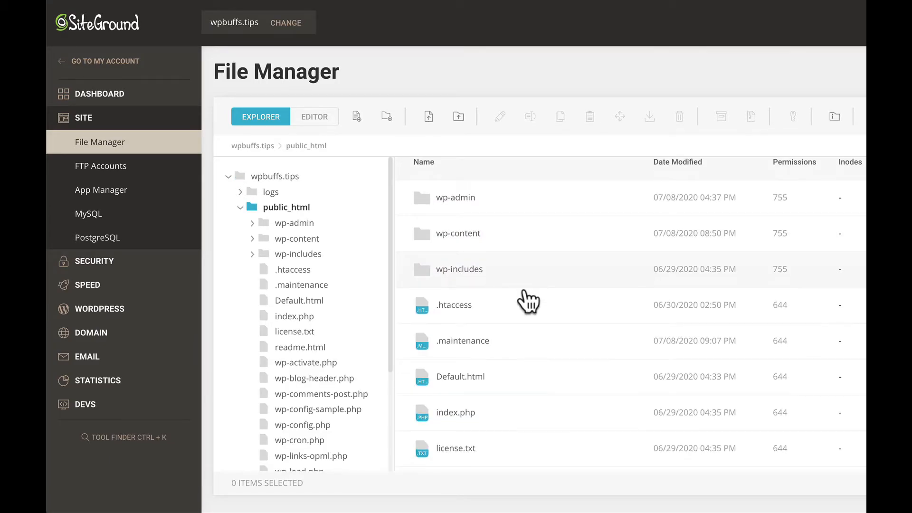
right_click(507, 341)
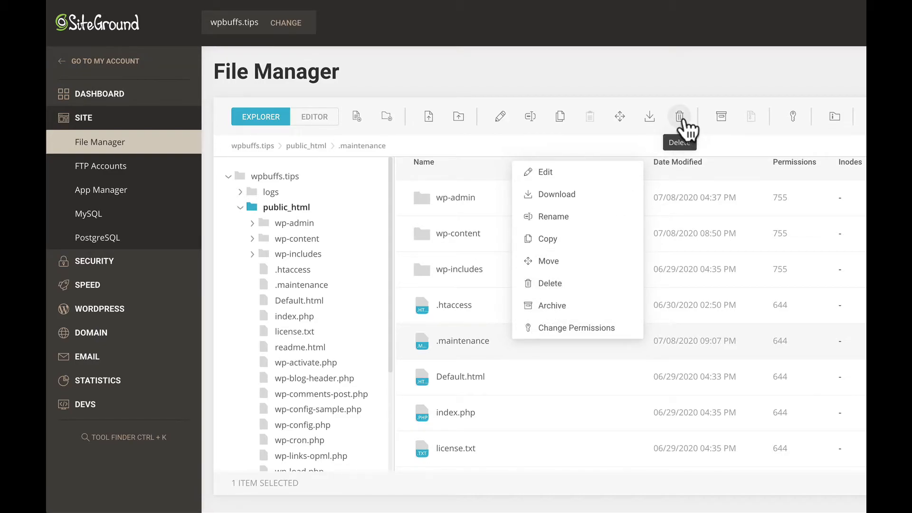
left_click(681, 118)
left_click(588, 356)
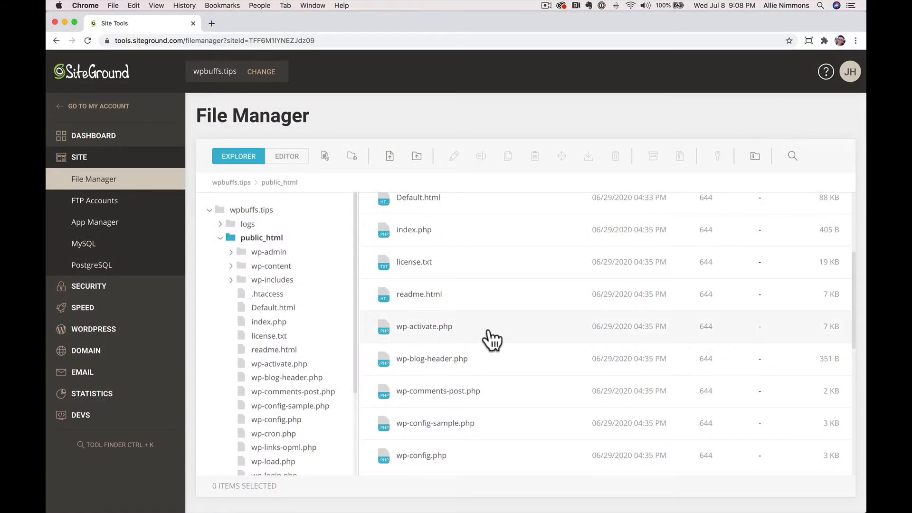
- Set WP_INSTALLING to false in wp-activate.php and save the file
left_click(421, 330)
left_click(454, 156)
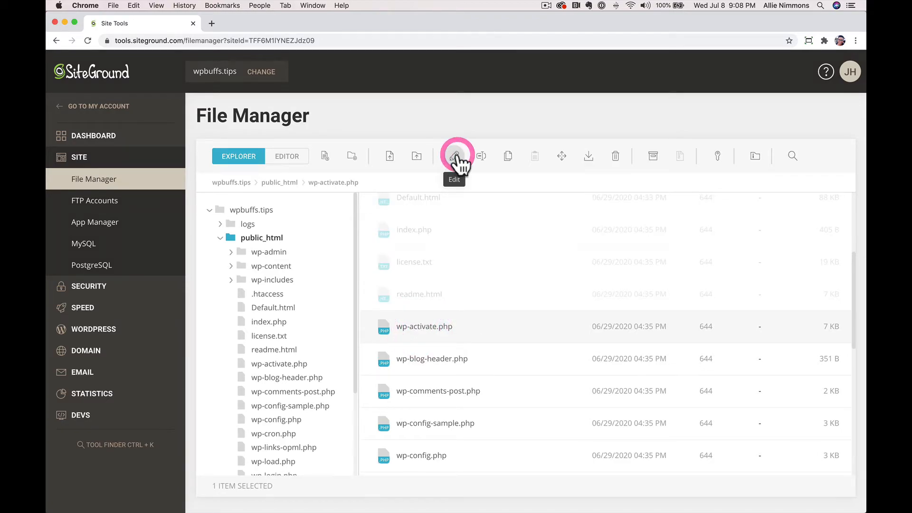
left_click(490, 300)
double_click(490, 300)
type("false")
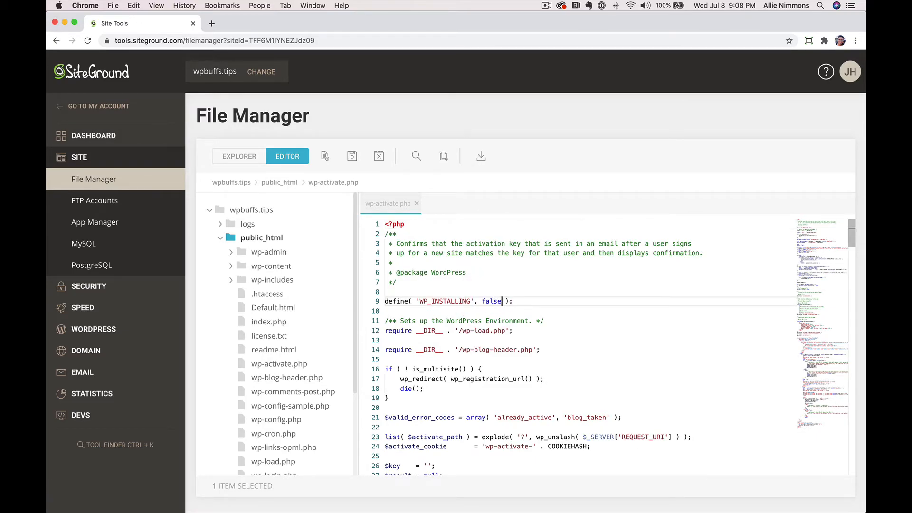
left_click(351, 155)
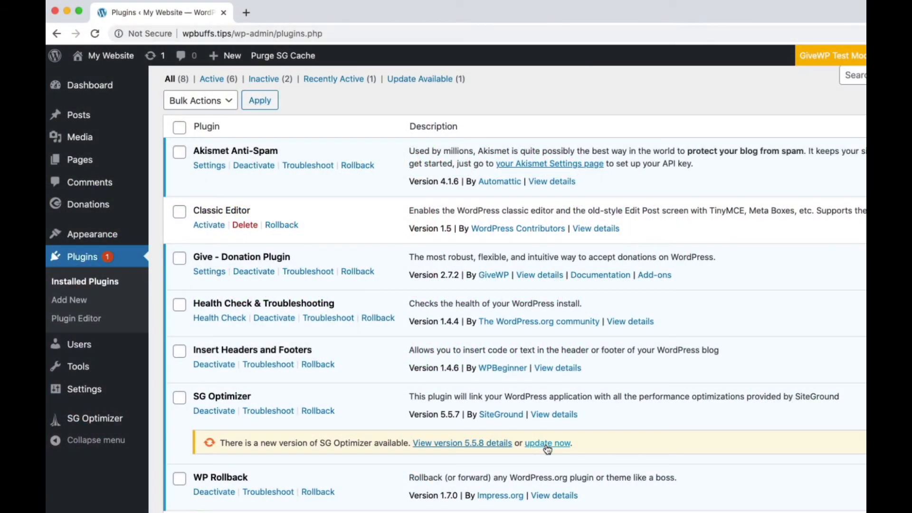
- Update the SG Optimizer plugin to version 5.5.8 in the WordPress admin
left_click(546, 443)
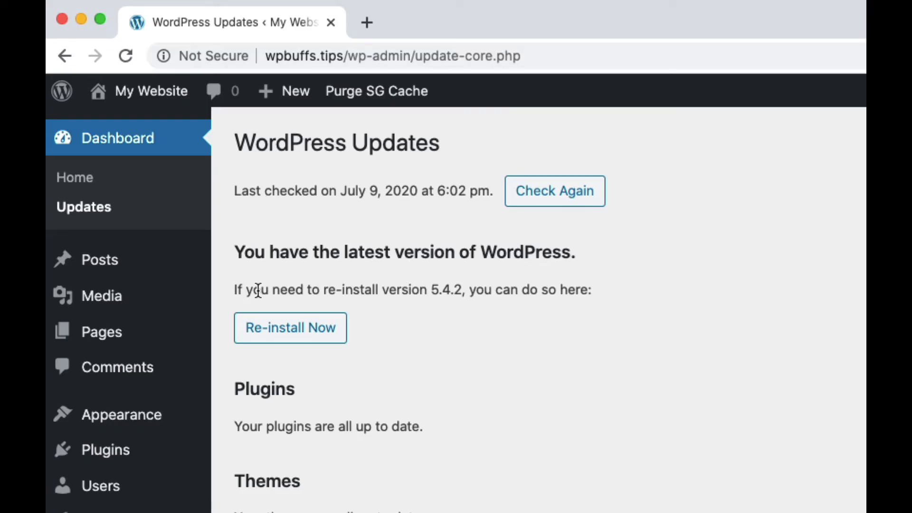
- Check the WordPress version on the Updates page and the bbPress plugin's compatibility in the plugin catalogue
left_click_drag(234, 290, 596, 295)
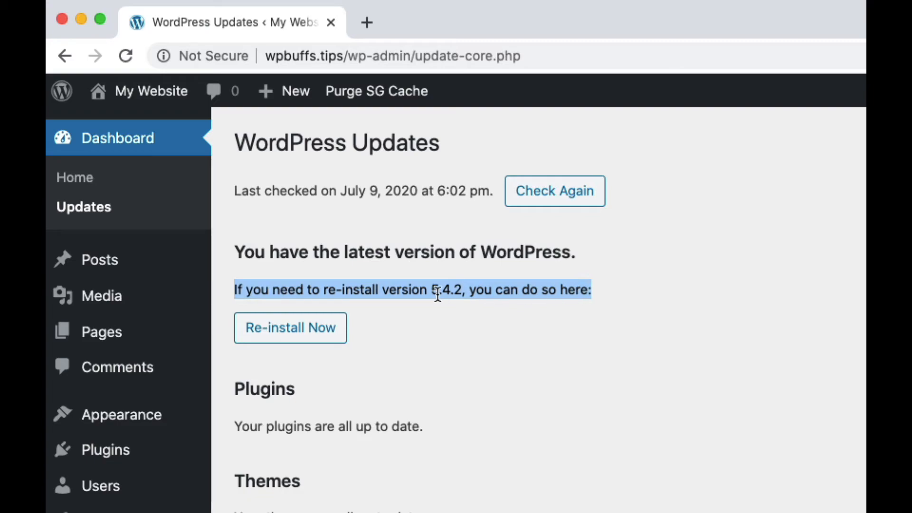
mouse_move(128, 454)
left_click(261, 493)
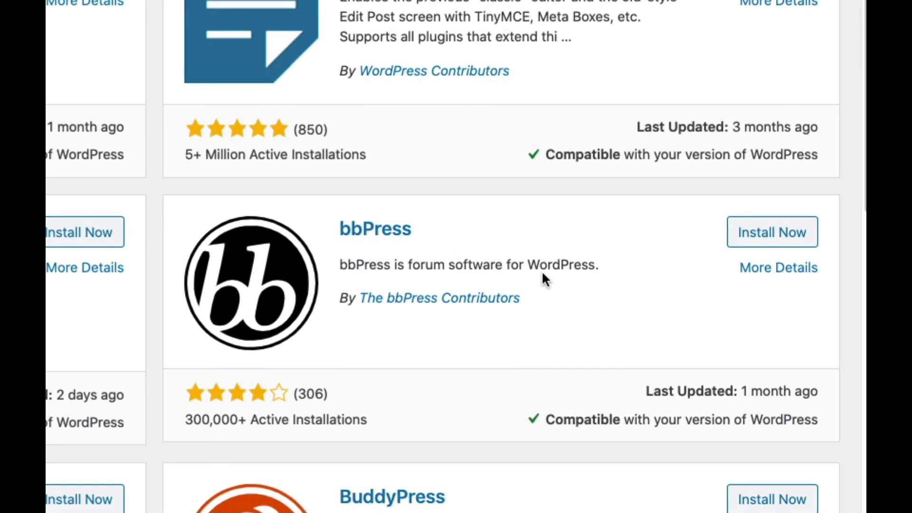
left_click(373, 233)
left_click_drag(711, 379, 585, 381)
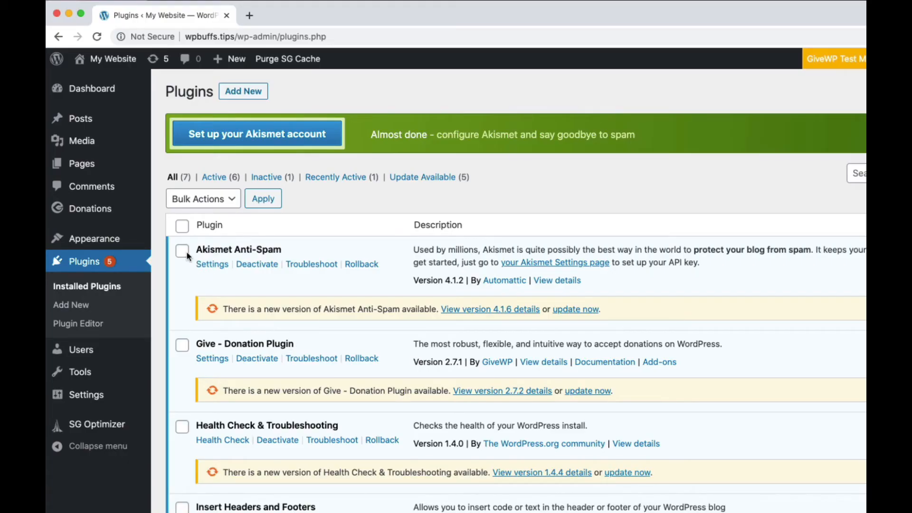
mouse_move(95, 88)
left_click(176, 107)
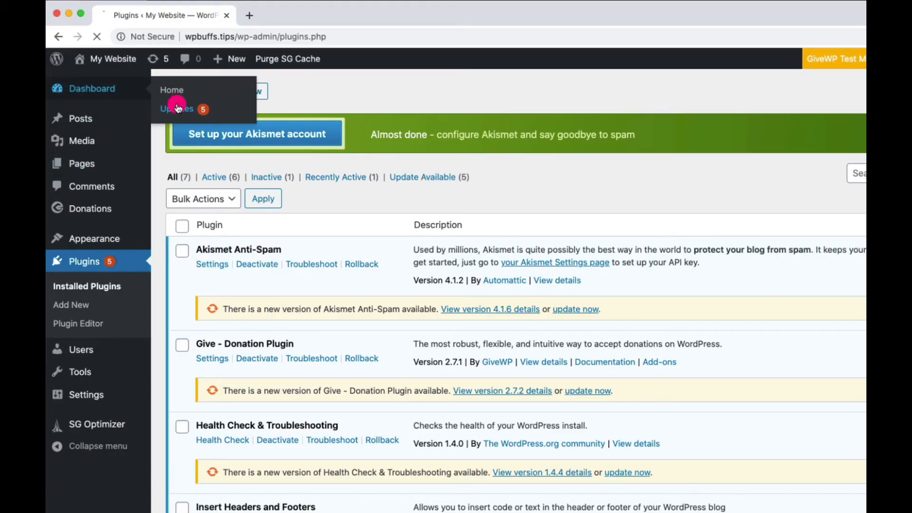
left_click(179, 327)
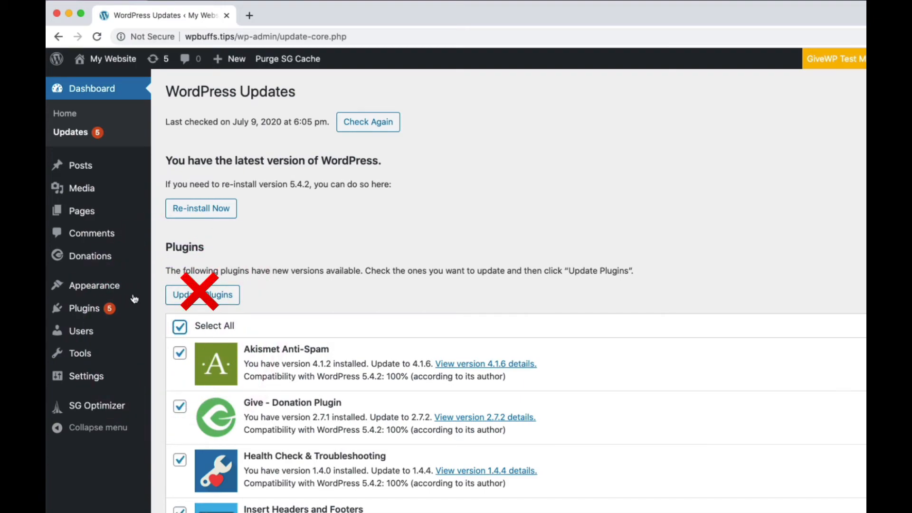
- Update Akismet Anti-Spam to 4.1.6 and Give - Donation Plugin to 2.7.2 individually from the installed plugins list
left_click(84, 308)
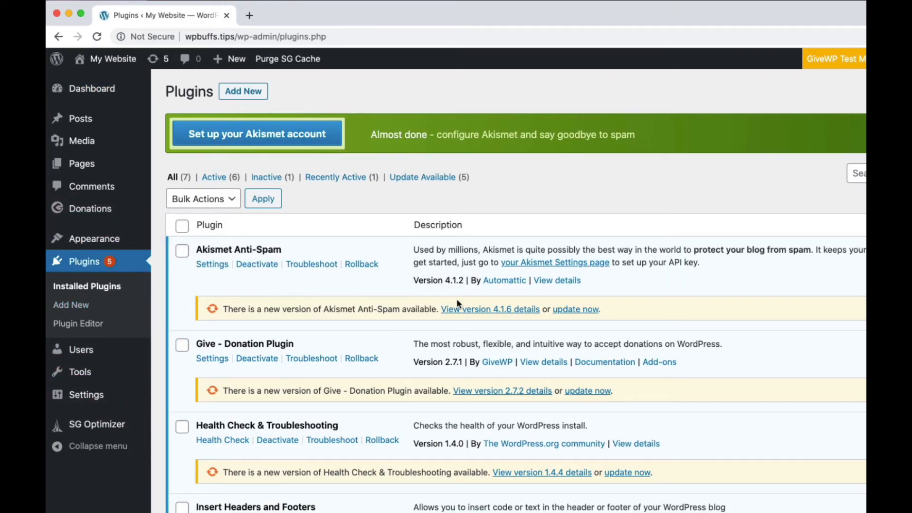
left_click(585, 309)
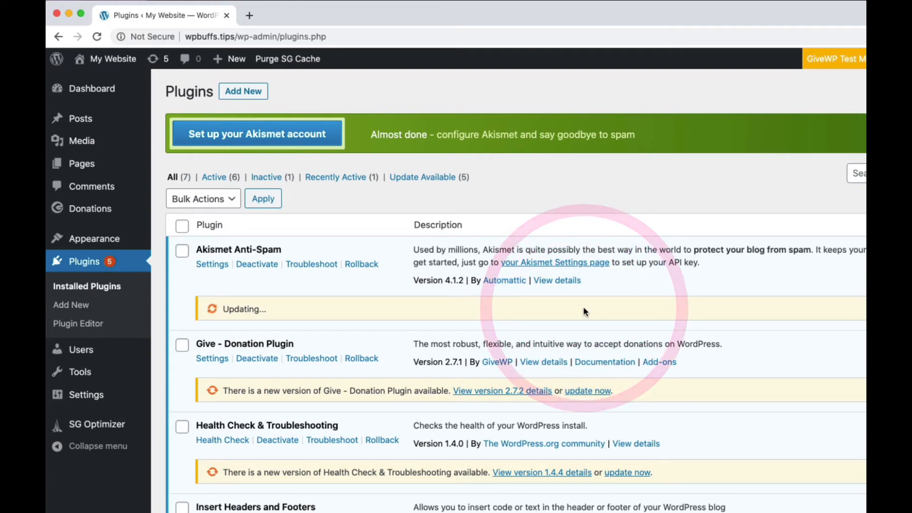
left_click(603, 392)
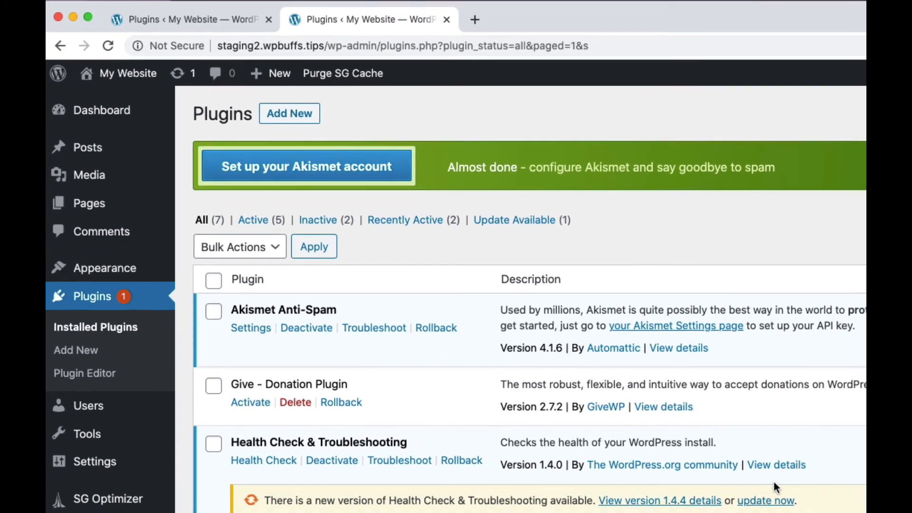
- Update the Health Check & Troubleshooting plugin to version 1.4.4 on the staging2.wpbuffs.tips site
left_click(773, 498)
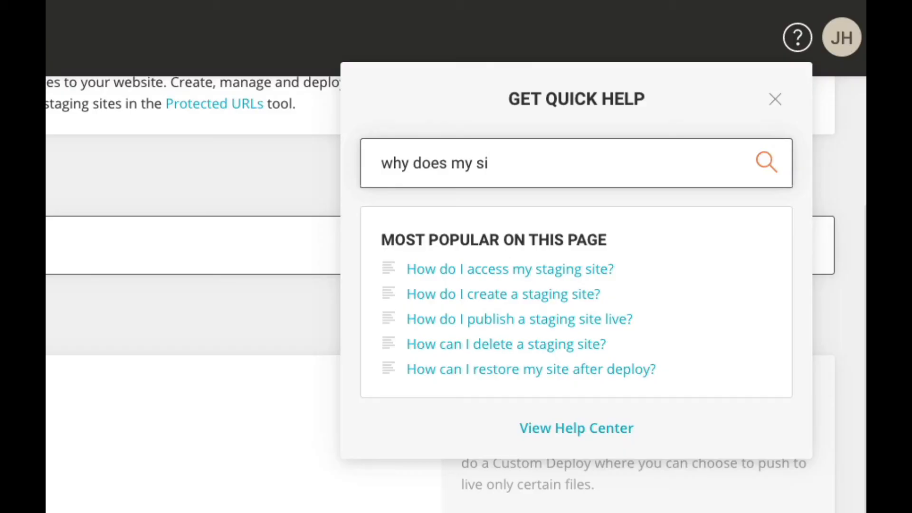
- Search SiteGround's quick help for "why does my site get stuck on maintenance mode?"
type("te get stuck on")
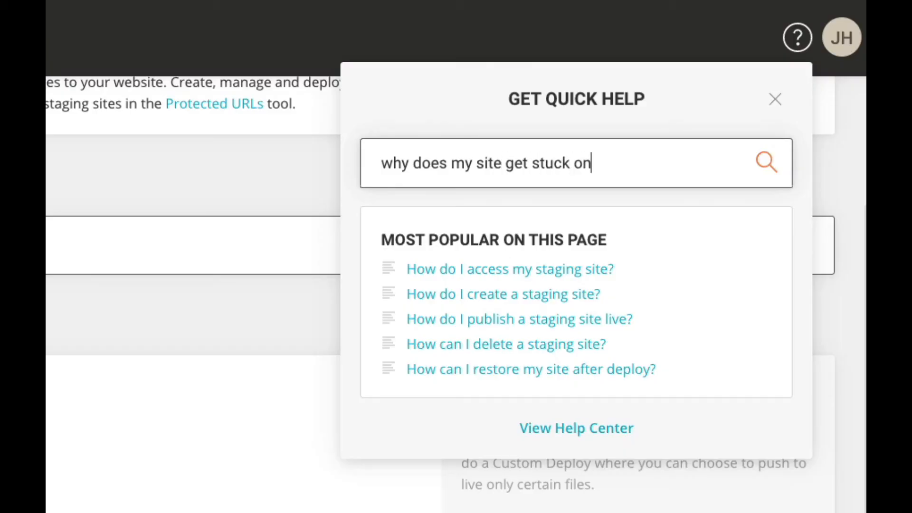
type(" maintenance mode?")
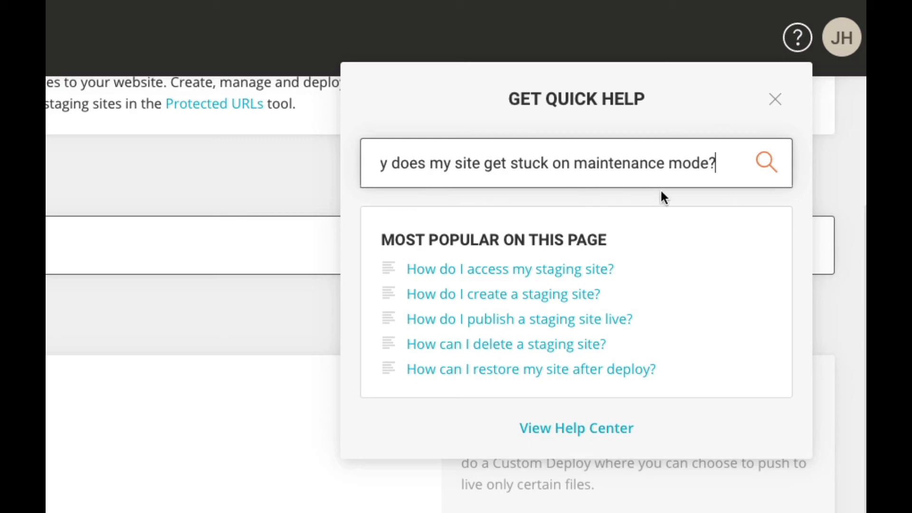
left_click(767, 163)
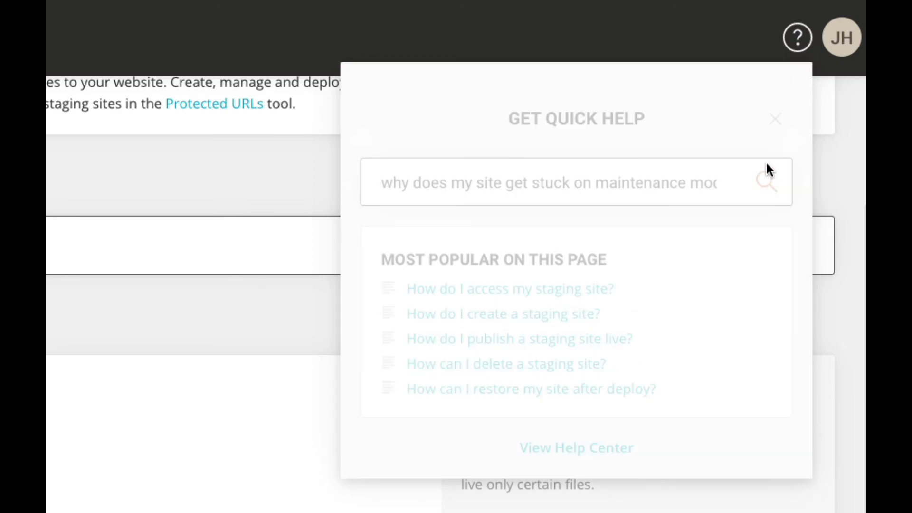